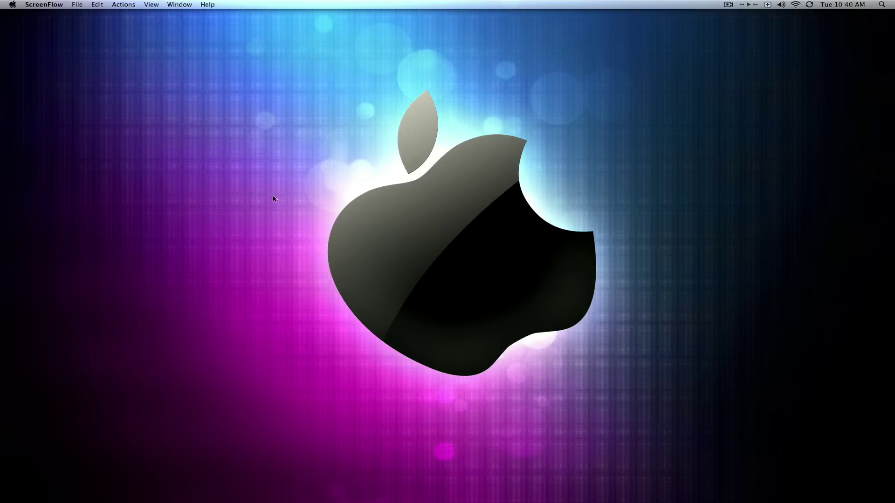
Launch Ableton Live, shrink its window's height and move the window clear of the screen edges
{"action": "mouse_move", "coordinate": [2, 208]}
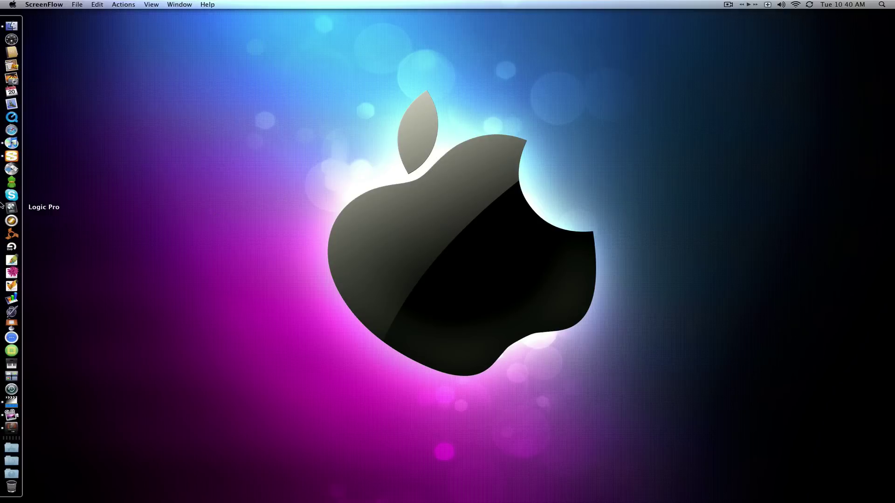
{"action": "left_click", "coordinate": [1, 251]}
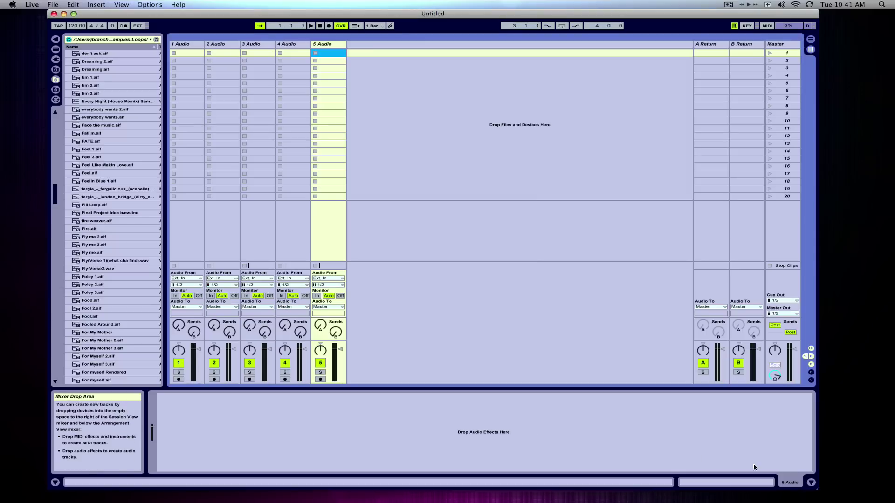
{"action": "left_click_drag", "start_coordinate": [820, 488], "coordinate": [823, 415]}
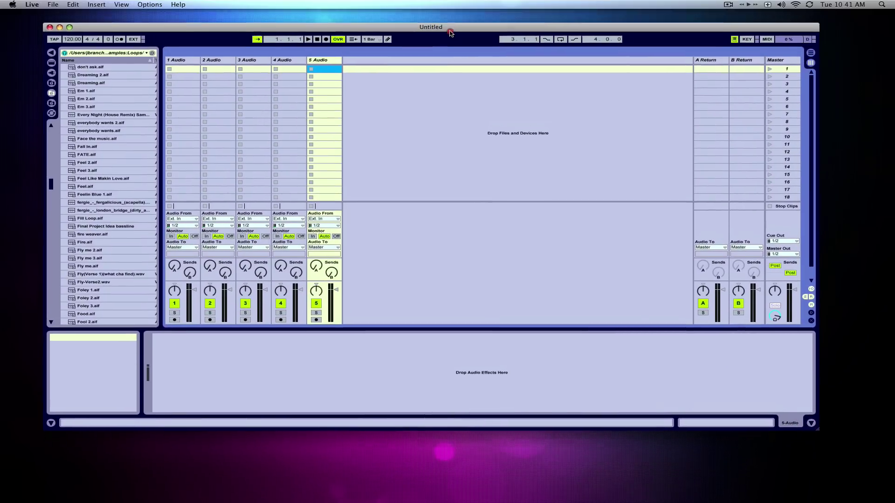
{"action": "left_click_drag", "start_coordinate": [452, 14], "coordinate": [470, 53]}
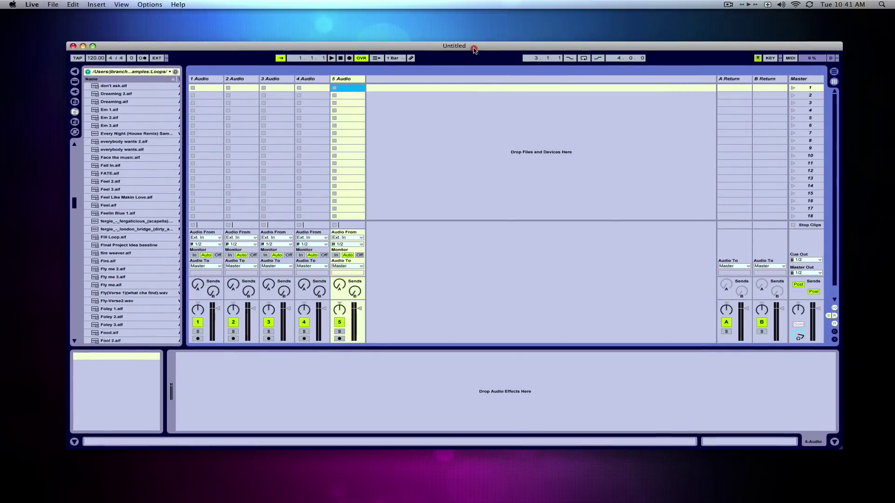
Launch Reason alongside Ableton Live and dismiss the control surface warning
{"action": "mouse_move", "coordinate": [2, 187]}
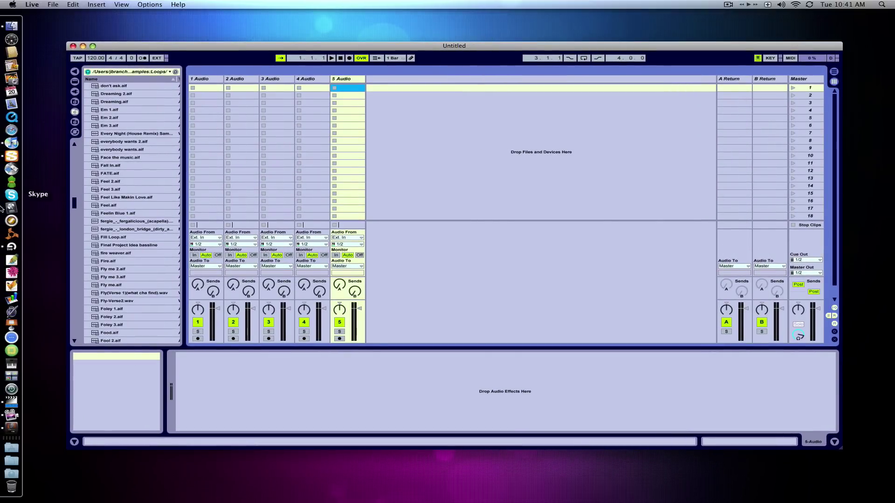
{"action": "left_click", "coordinate": [2, 234]}
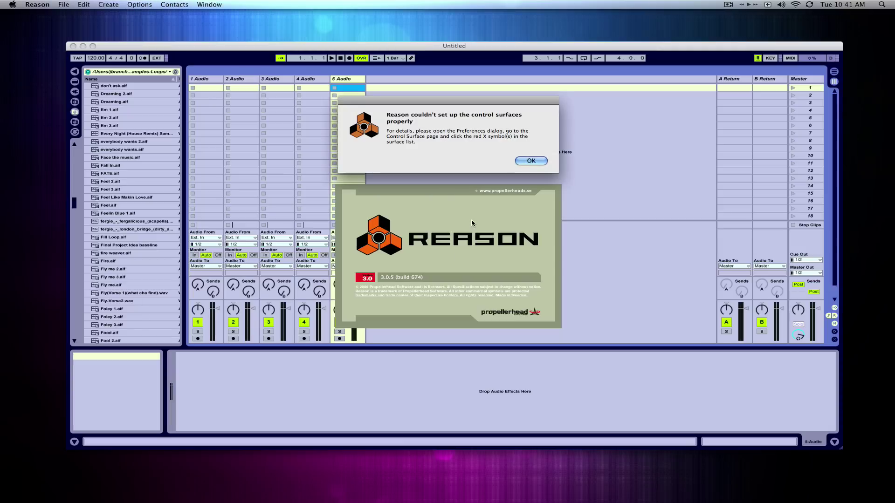
{"action": "left_click", "coordinate": [531, 160]}
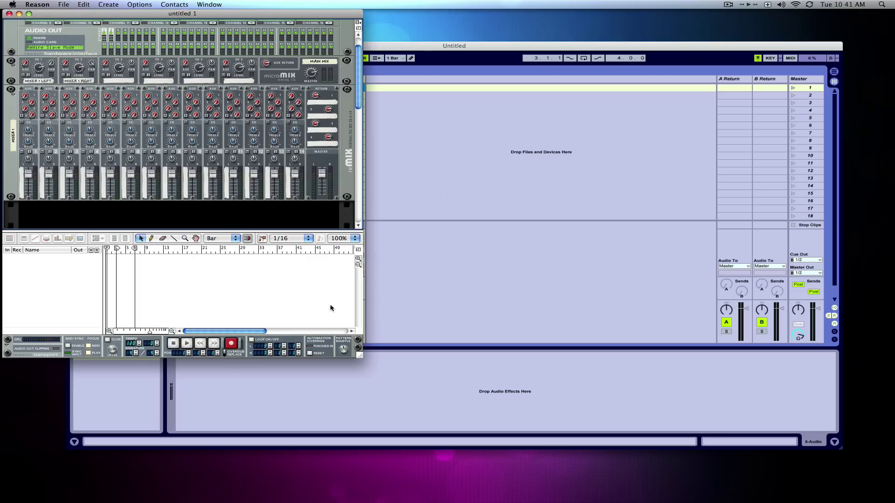
Test the ReWire transport sync by running playback from Reason and from Ableton Live, ending with playback stopped
{"action": "left_click", "coordinate": [186, 343]}
{"action": "left_click", "coordinate": [421, 294]}
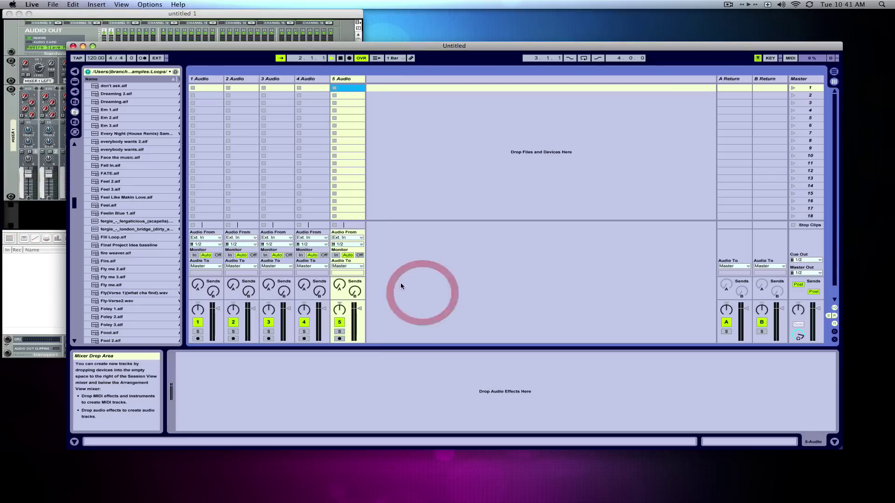
{"action": "left_click", "coordinate": [60, 269]}
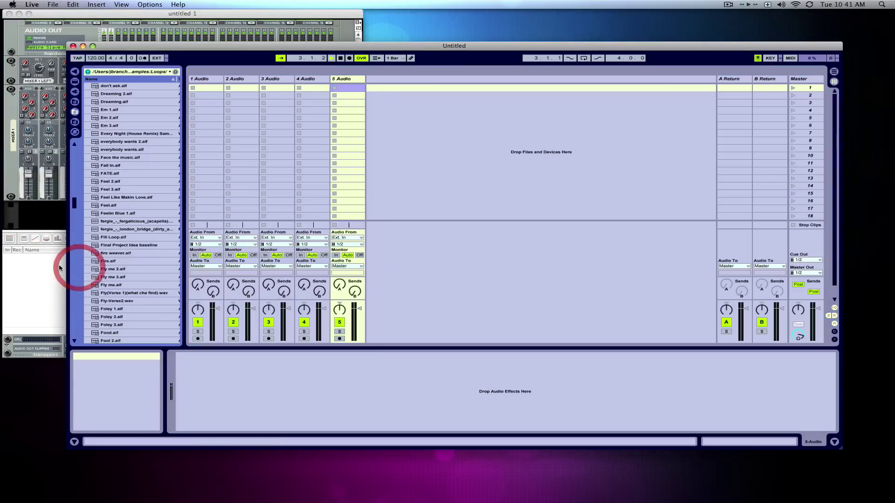
{"action": "left_click", "coordinate": [331, 58]}
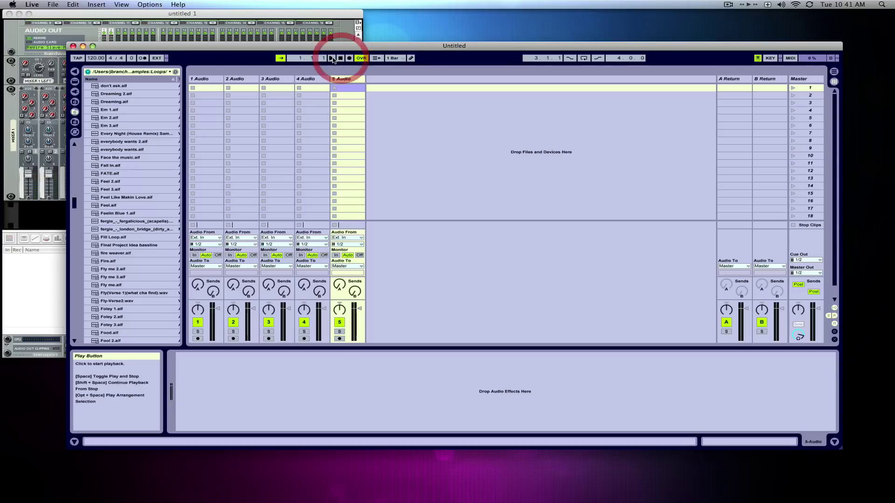
{"action": "left_click", "coordinate": [330, 14]}
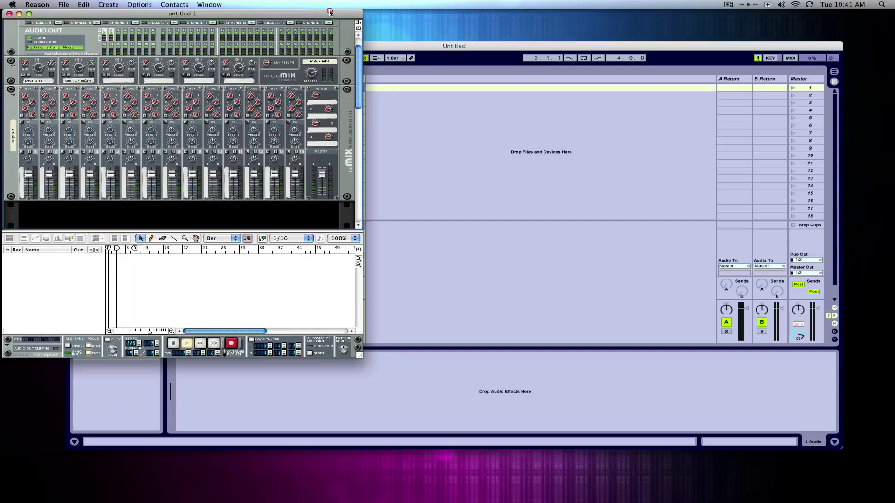
{"action": "left_click", "coordinate": [395, 44]}
{"action": "left_click", "coordinate": [339, 58]}
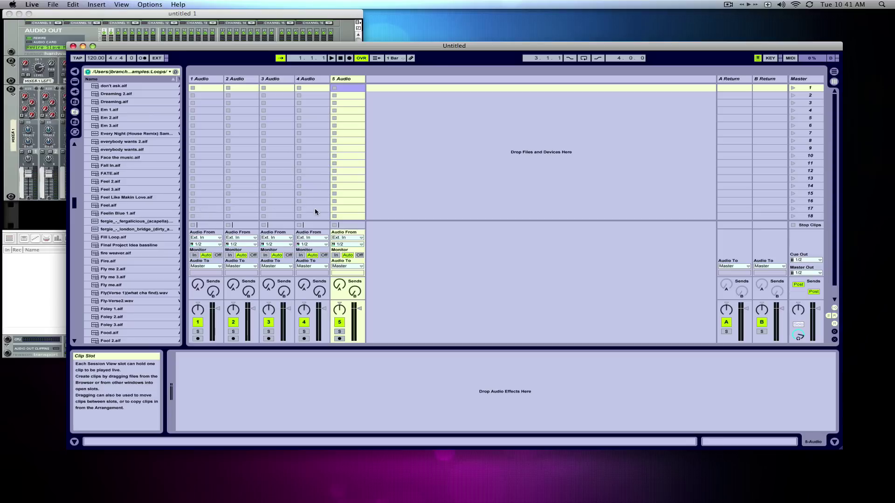
Set track 1 Audio's input to Reason, channel 1/2: Mix L,Mix R, and its monitoring to In
{"action": "left_click", "coordinate": [199, 79]}
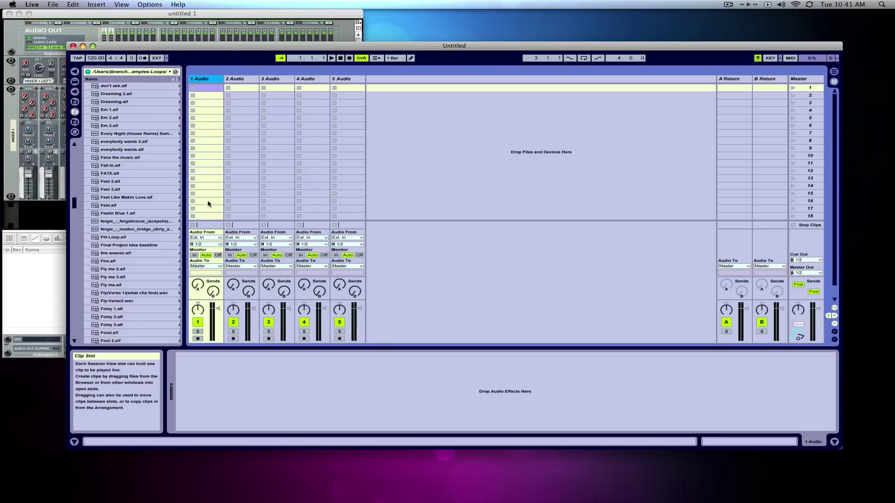
{"action": "left_click", "coordinate": [217, 238]}
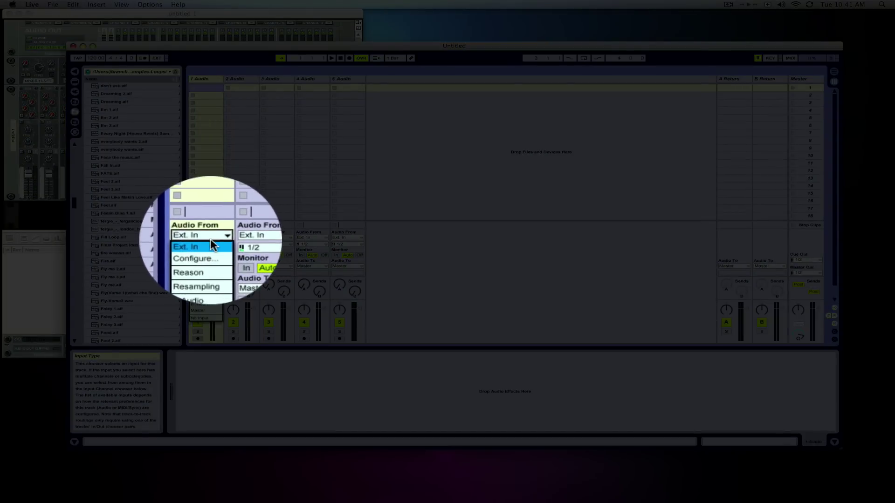
{"action": "left_click", "coordinate": [209, 255]}
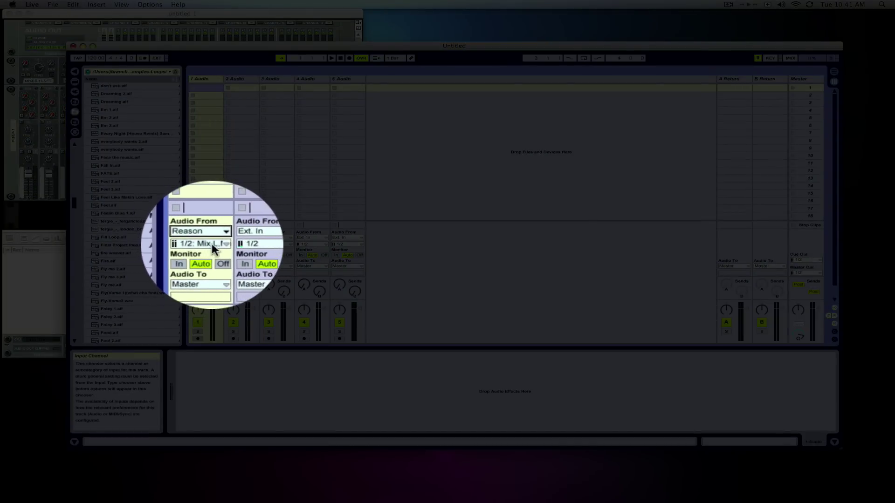
{"action": "left_click", "coordinate": [209, 244]}
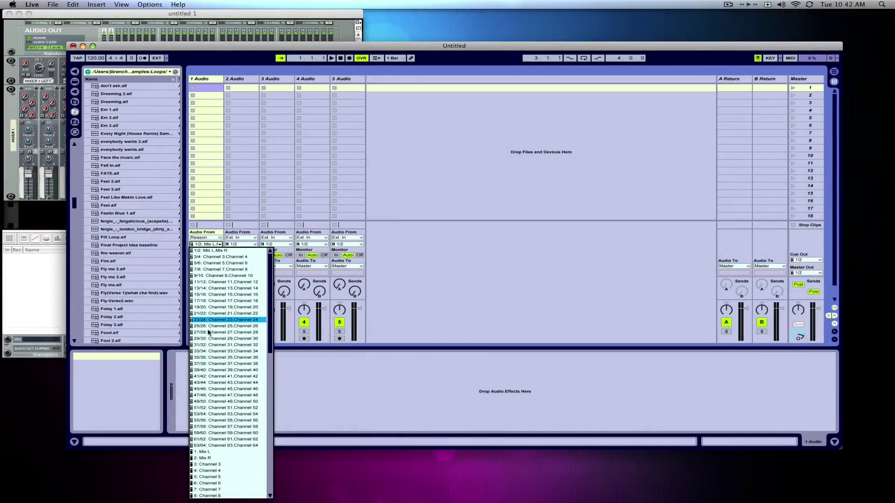
{"action": "left_click", "coordinate": [214, 244]}
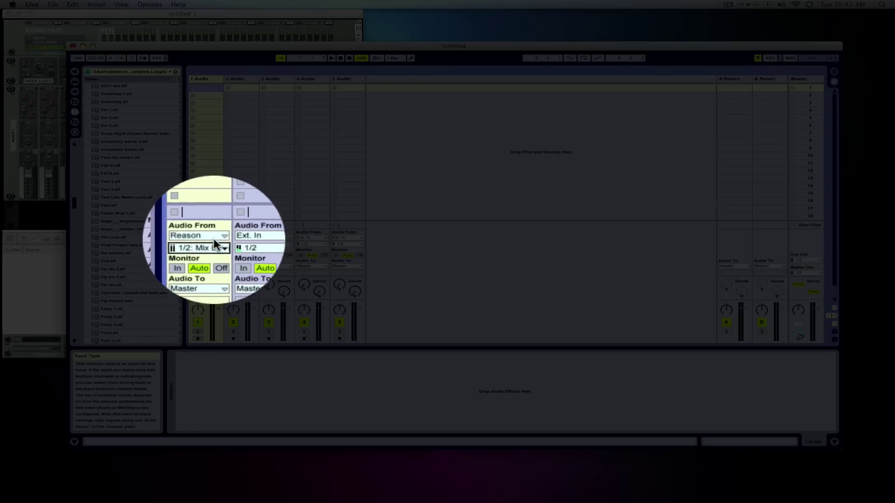
{"action": "left_click", "coordinate": [214, 243]}
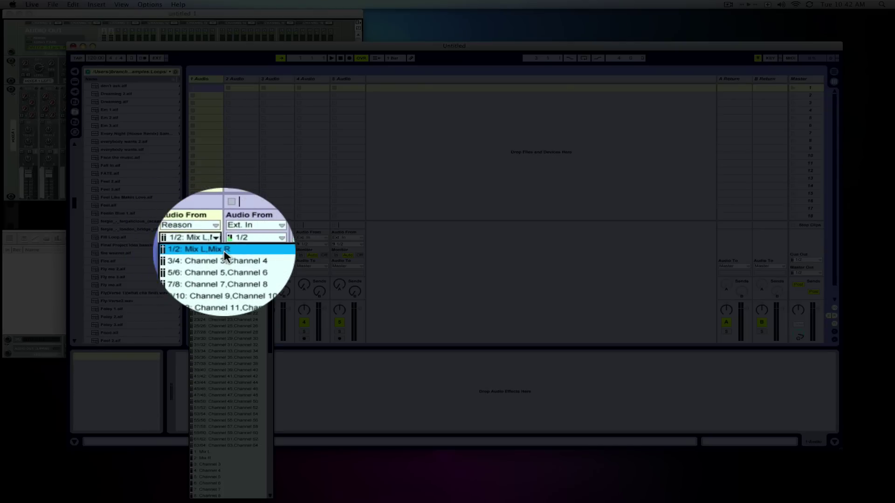
{"action": "left_click", "coordinate": [224, 251]}
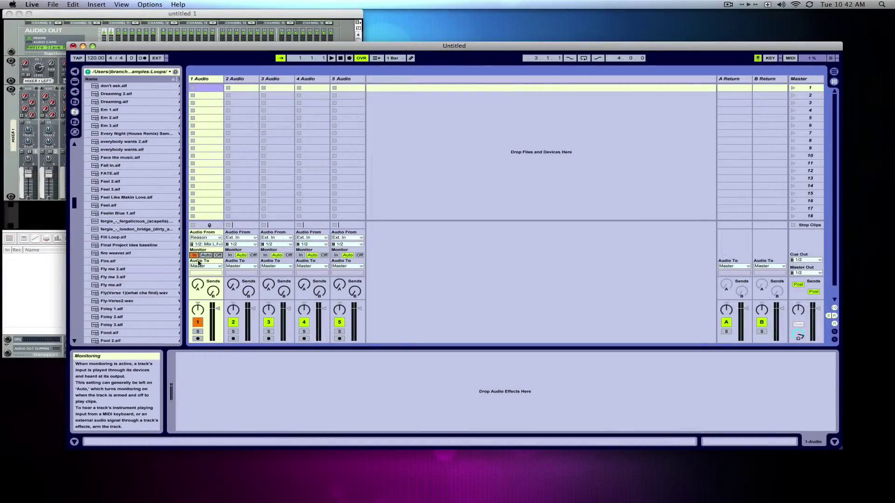
Switch to Reason and examine the hardware interface's ReWire status and the cabling on the back of the rack
{"action": "left_click", "coordinate": [33, 267]}
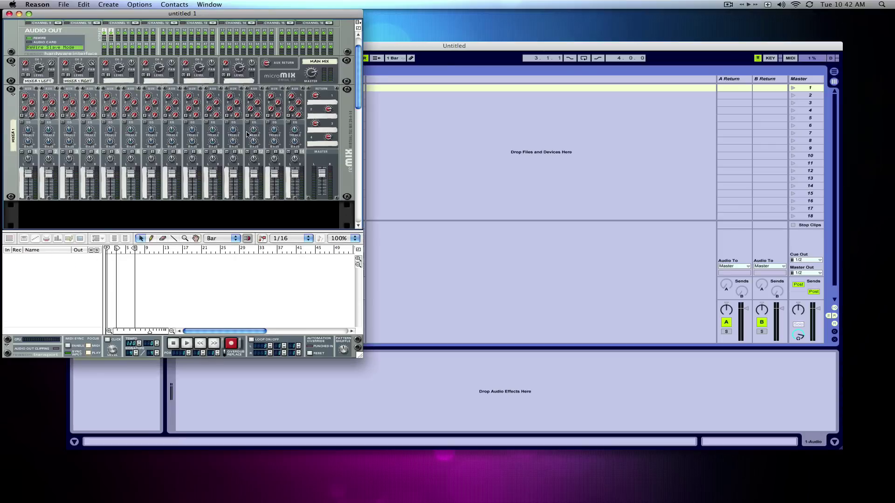
{"action": "scroll", "coordinate": [356, 58], "scroll_direction": "up", "scroll_amount": 3}
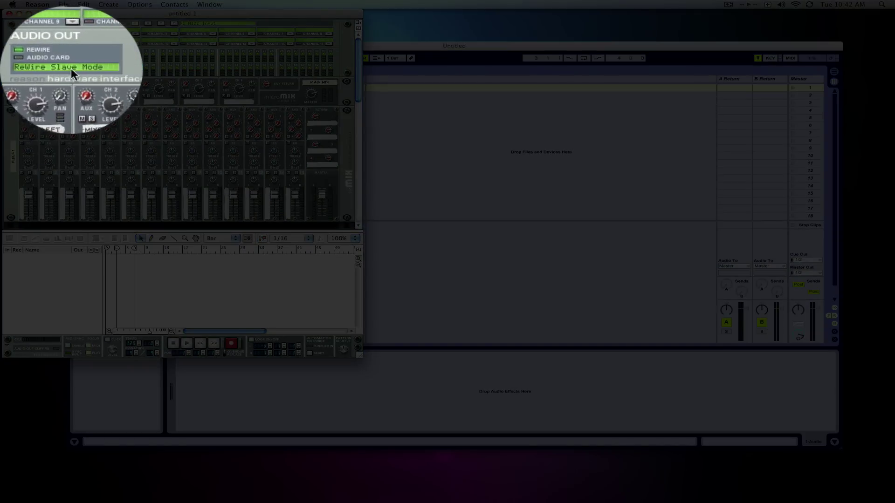
{"action": "key", "text": "Tab"}
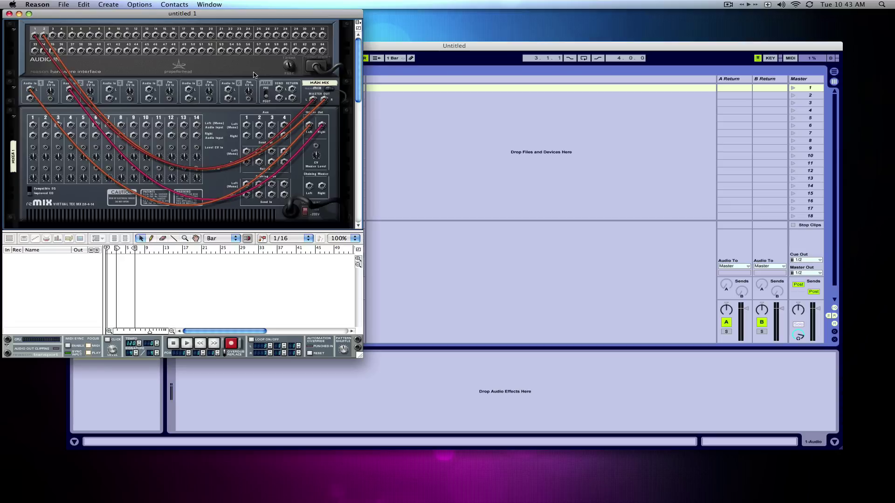
{"action": "key", "text": "Tab"}
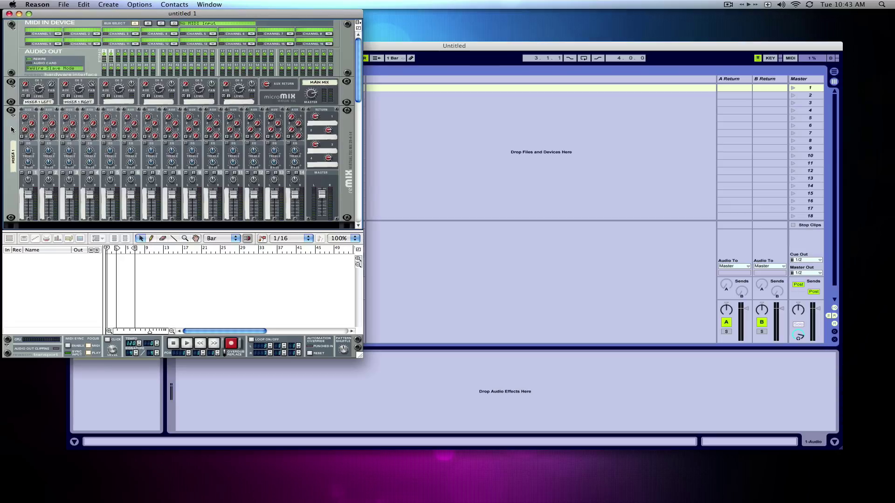
Add a SubTractor Analog Synthesizer to the Reason rack
{"action": "left_click", "coordinate": [107, 4]}
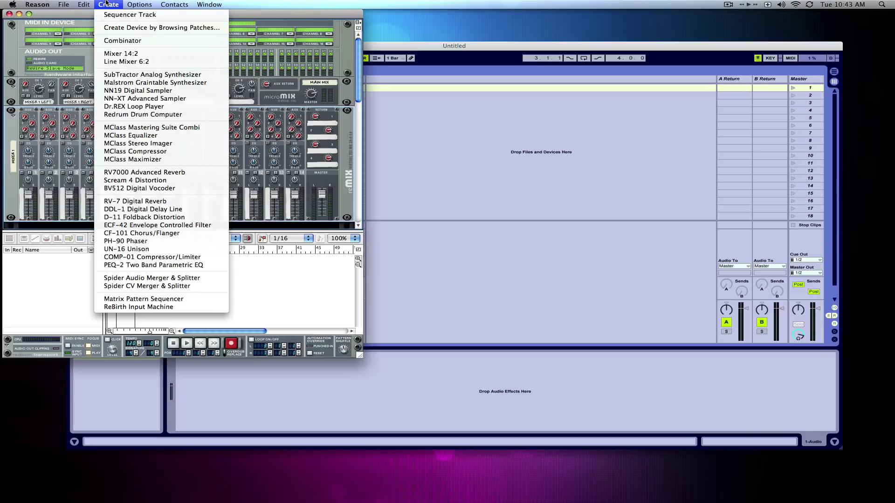
{"action": "left_click", "coordinate": [147, 75]}
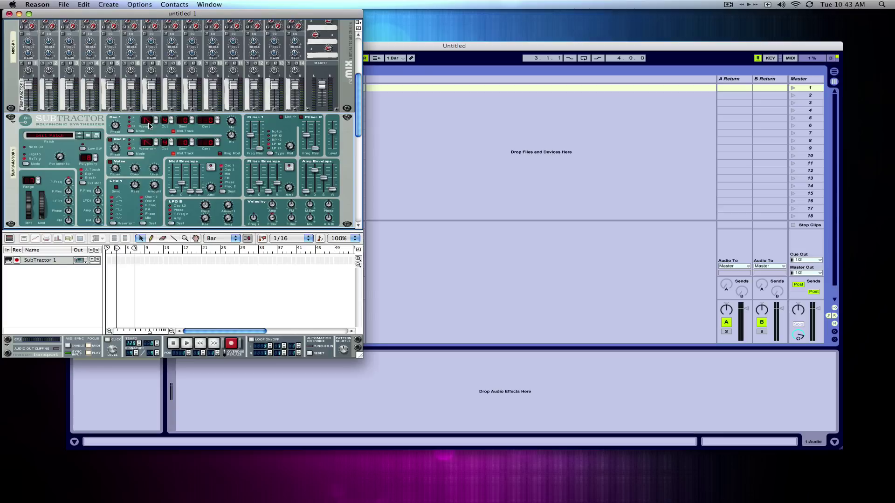
Open the Control Surfaces and Keyboards preferences and auto-detect attached surfaces
{"action": "left_click", "coordinate": [36, 3]}
{"action": "left_click", "coordinate": [46, 24]}
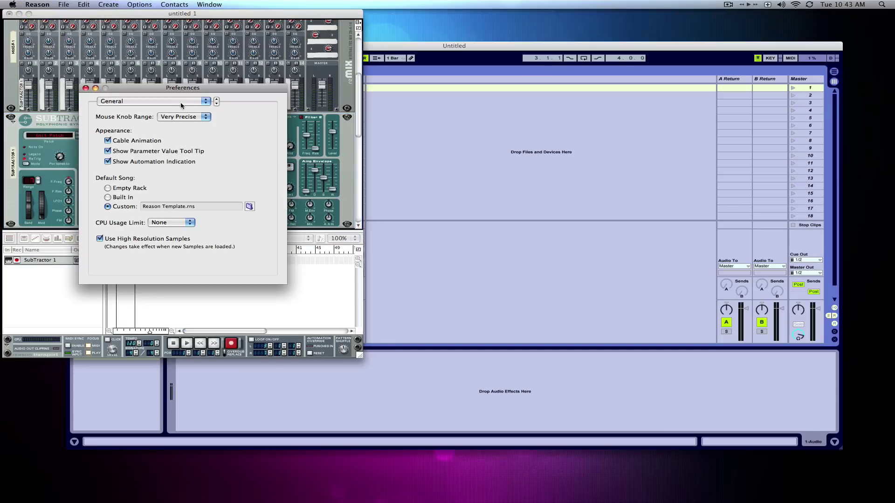
{"action": "left_click", "coordinate": [181, 105]}
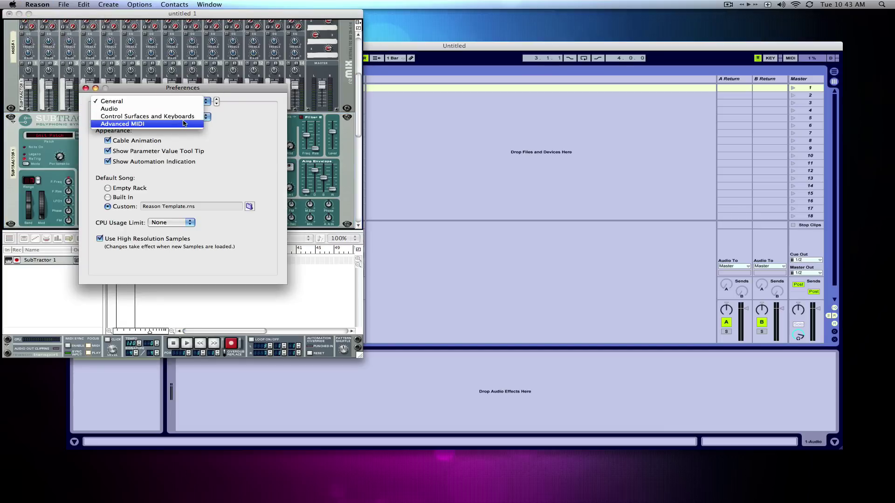
{"action": "left_click", "coordinate": [184, 116]}
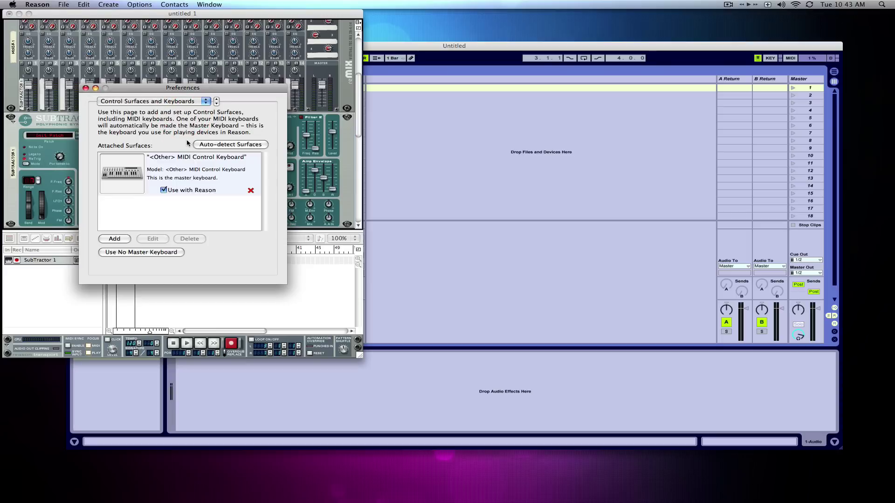
{"action": "left_click", "coordinate": [233, 144]}
Add an <Other> MIDI Control Keyboard using FastLane USB Port A as its MIDI input, and close the preferences
{"action": "left_click", "coordinate": [121, 238]}
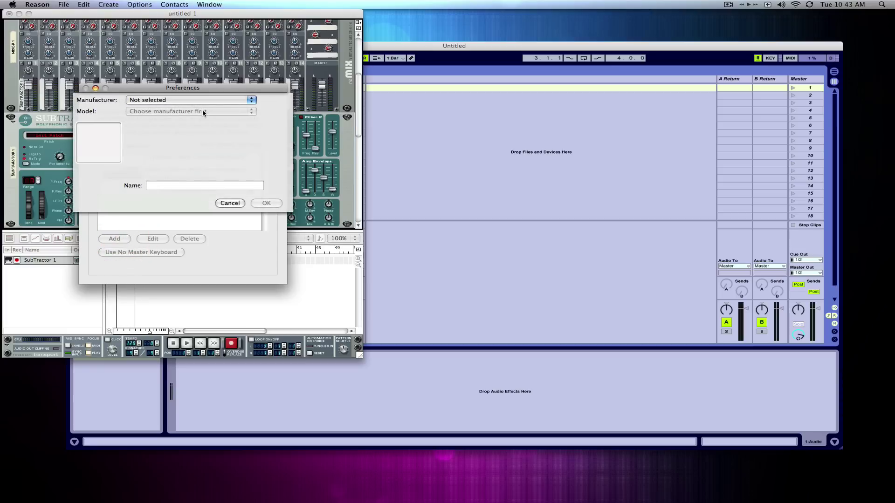
{"action": "left_click", "coordinate": [205, 106]}
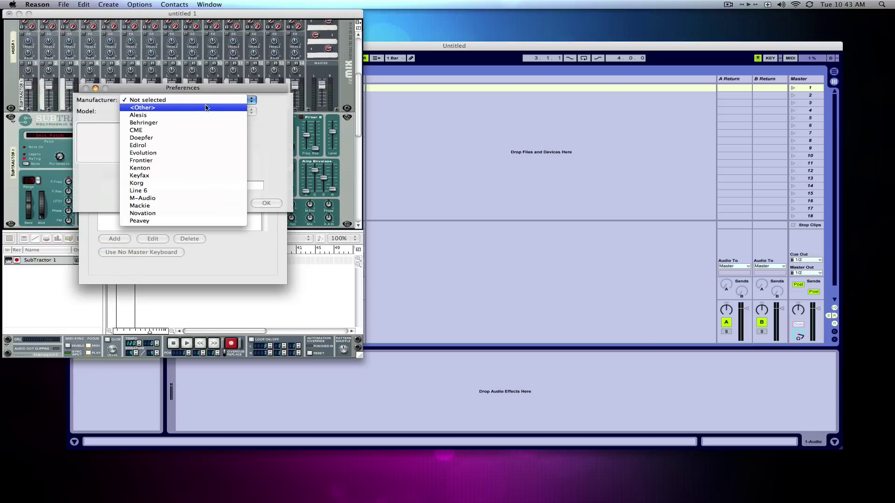
{"action": "left_click", "coordinate": [206, 106]}
{"action": "left_click", "coordinate": [232, 201]}
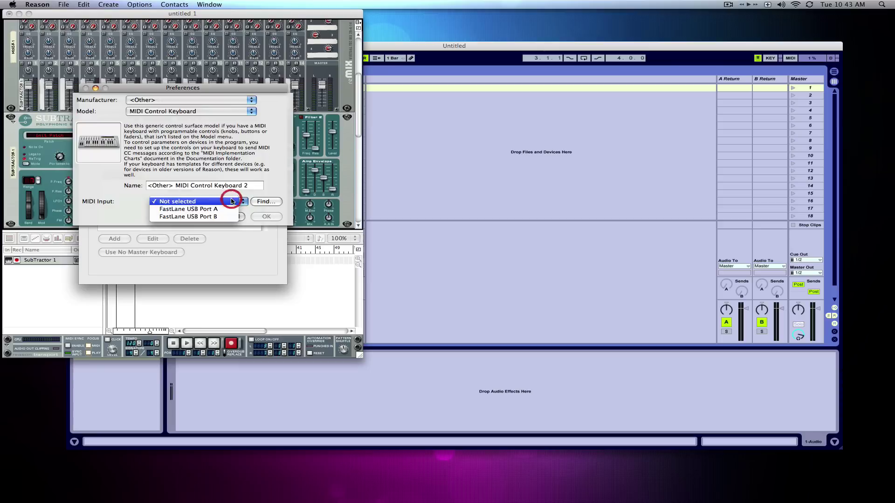
{"action": "left_click", "coordinate": [232, 209]}
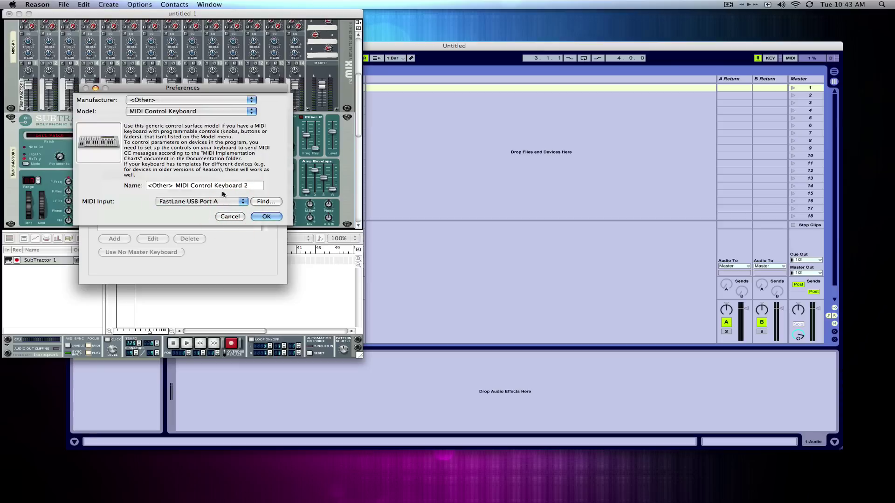
{"action": "left_click", "coordinate": [266, 217]}
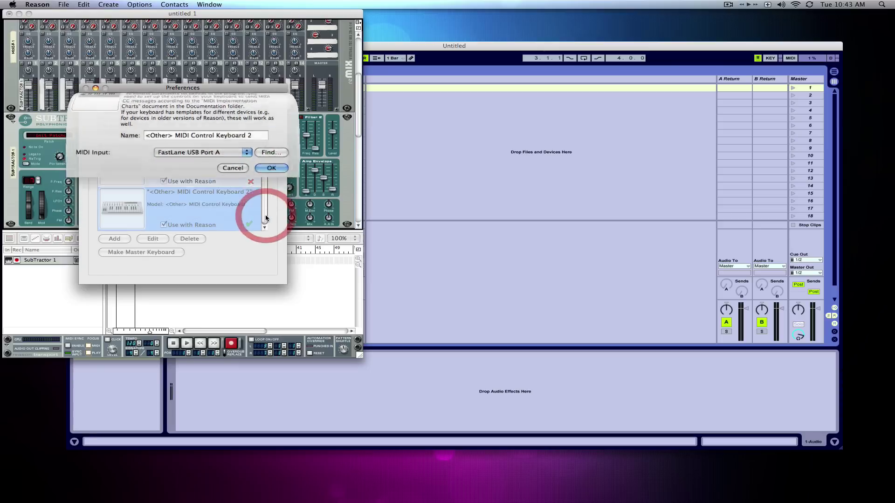
{"action": "left_click", "coordinate": [86, 89]}
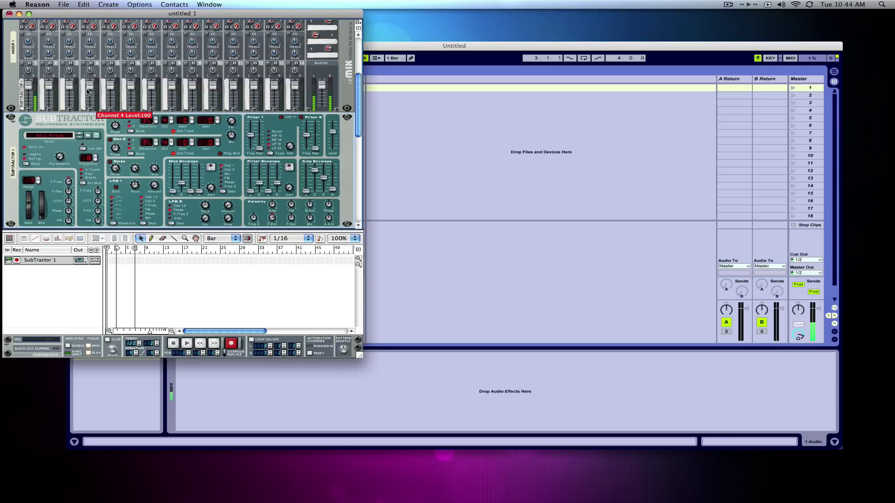
Record a short take on the SubTractor 1 track with Reason's sequencer and stop the transport
{"action": "left_click", "coordinate": [416, 299]}
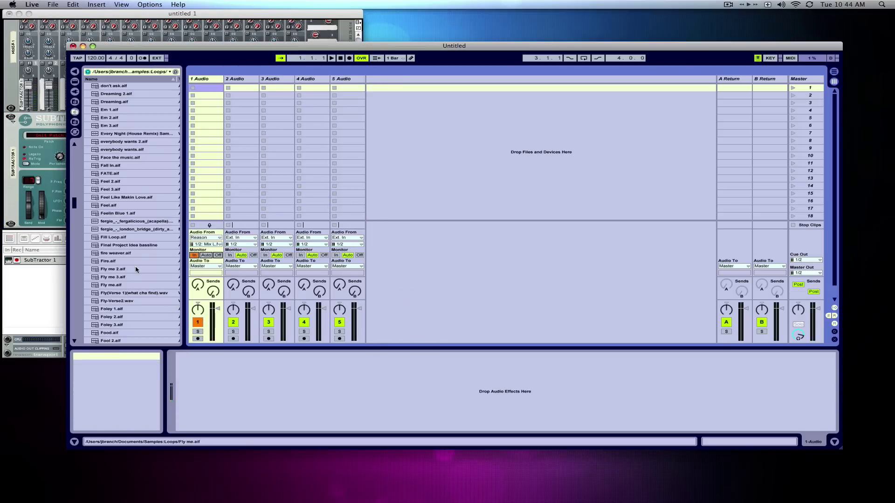
{"action": "left_click", "coordinate": [51, 287]}
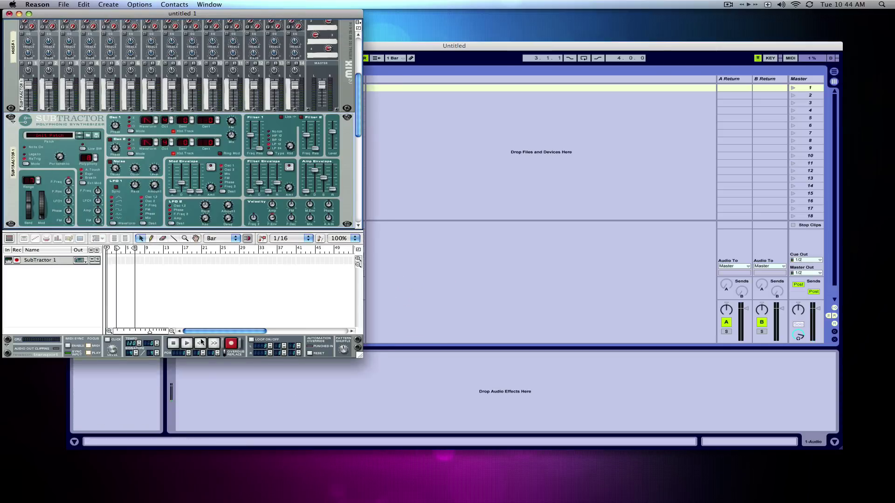
{"action": "left_click", "coordinate": [235, 347]}
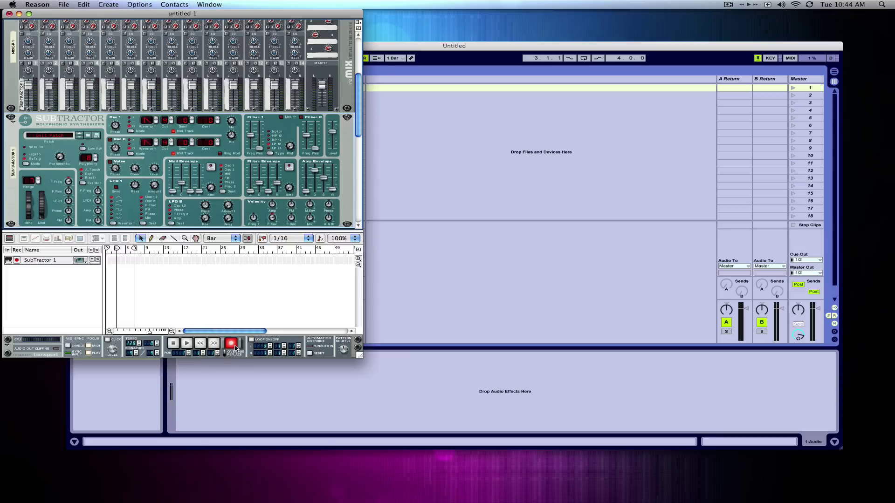
{"action": "left_click", "coordinate": [190, 344]}
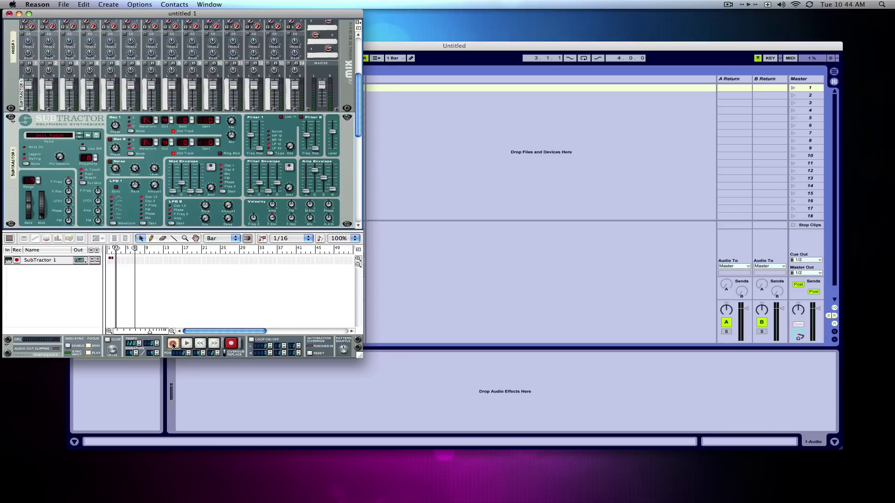
Switch to Live and show the Arrangement View
{"action": "left_click", "coordinate": [470, 268]}
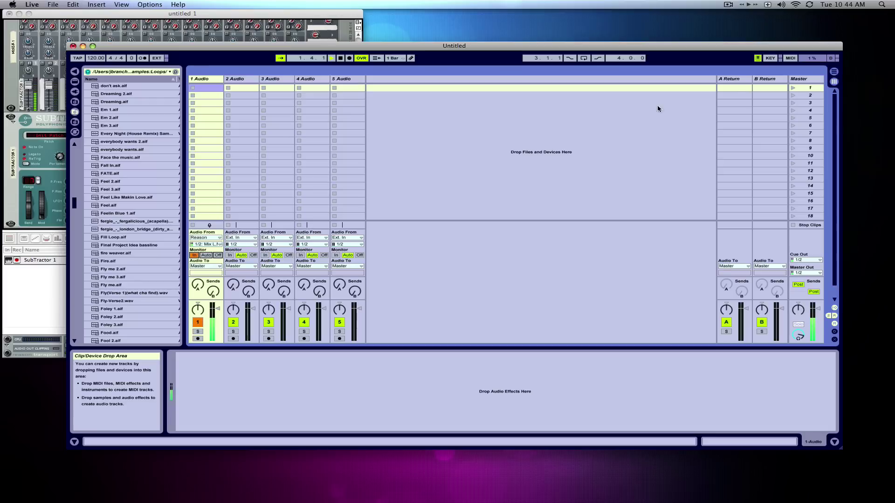
{"action": "left_click", "coordinate": [833, 72]}
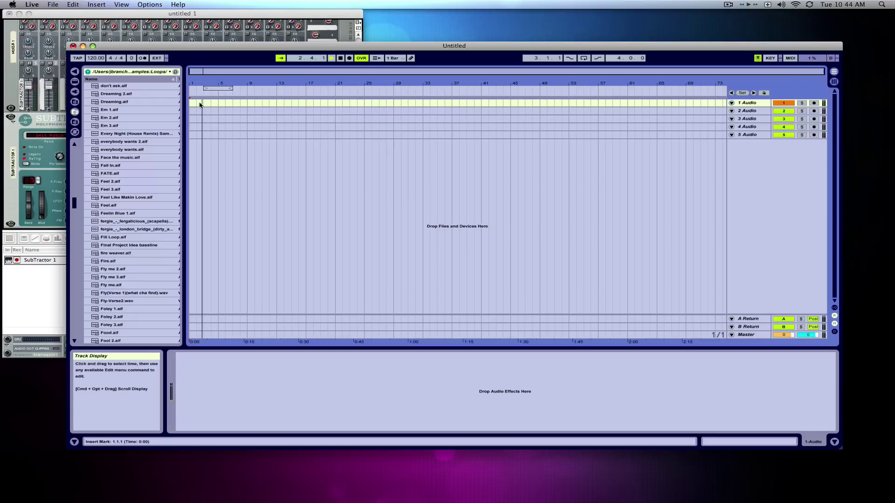
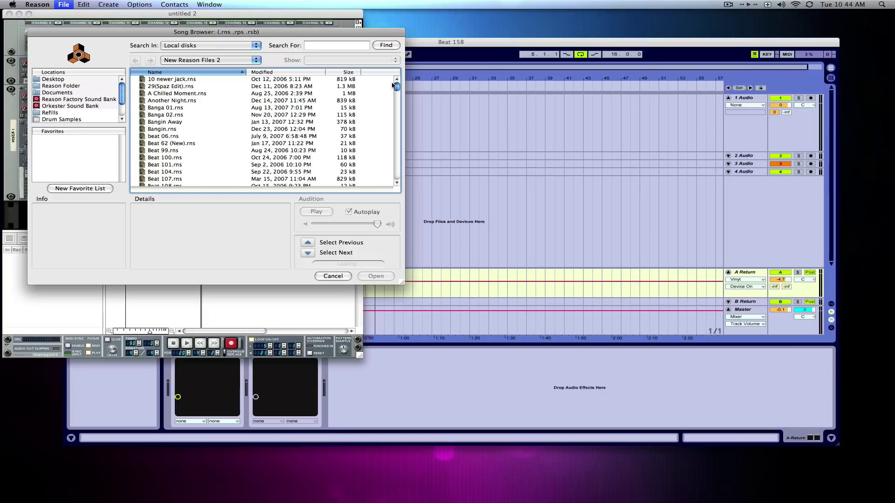
Dismiss Reason's song browser, switch to Live and open the Beat 139 set from the Live Files folder
{"action": "left_click_drag", "start_coordinate": [393, 85], "coordinate": [391, 108]}
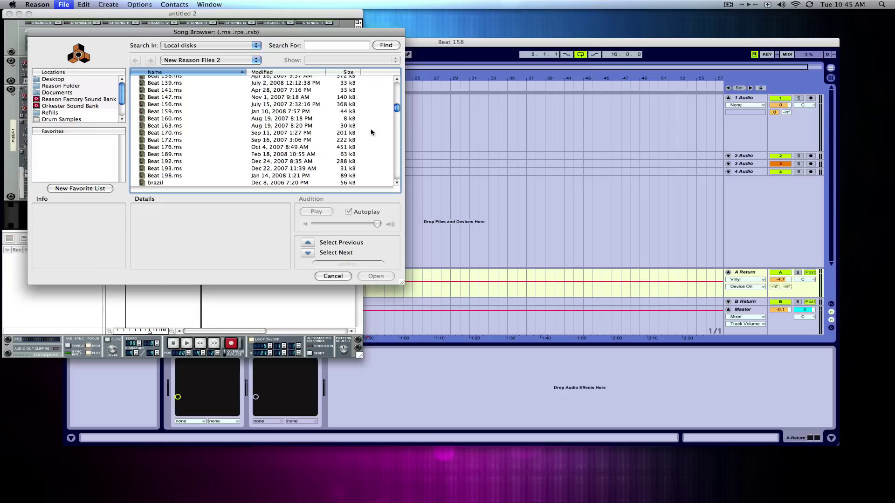
{"action": "left_click", "coordinate": [333, 276]}
{"action": "left_click", "coordinate": [429, 374]}
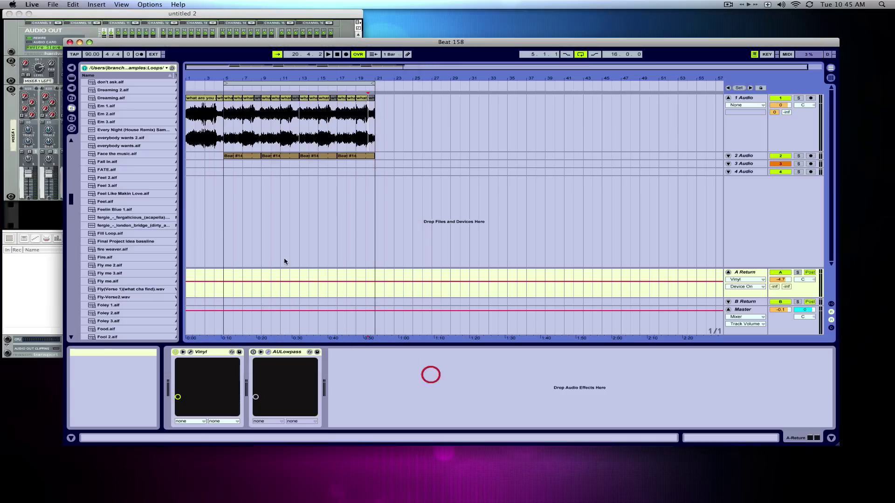
{"action": "left_click", "coordinate": [53, 4]}
{"action": "left_click", "coordinate": [70, 25]}
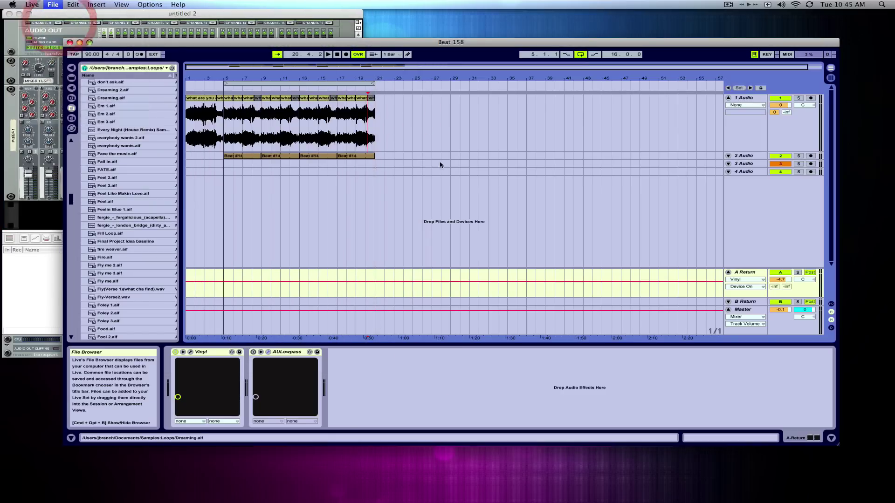
{"action": "left_click_drag", "start_coordinate": [466, 143], "coordinate": [466, 177]}
{"action": "left_click", "coordinate": [414, 202]}
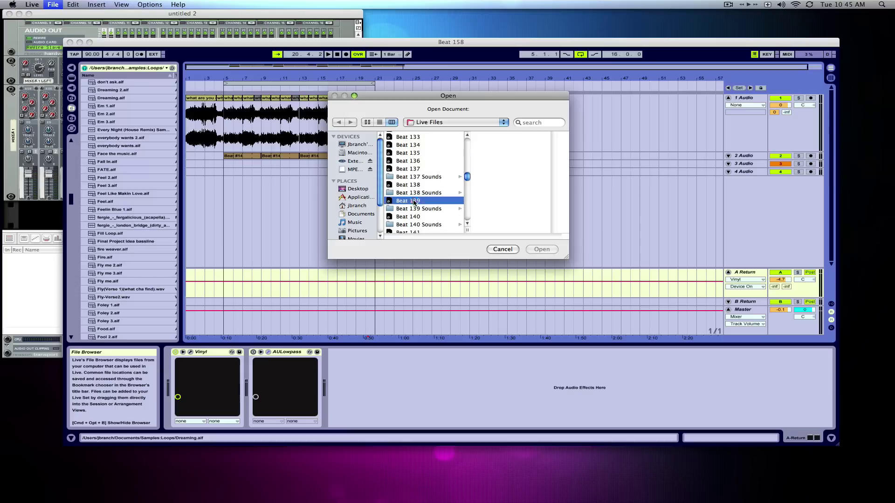
{"action": "double_click", "coordinate": [414, 201]}
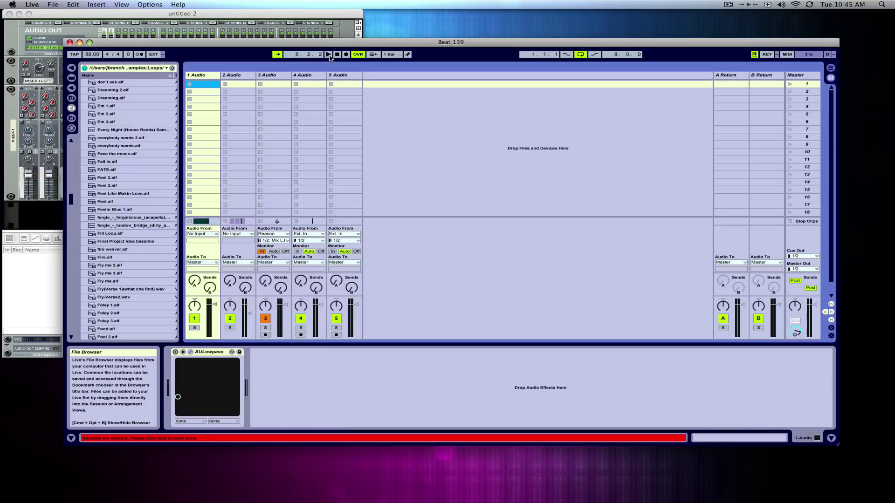
Play the Live set briefly, show its Arrangement View, and stop playback with the song position returned to the start
{"action": "left_click", "coordinate": [329, 55]}
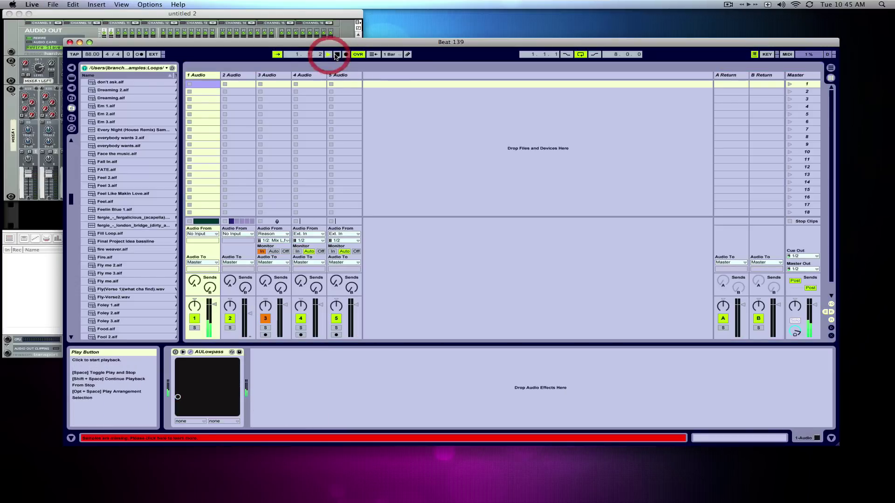
{"action": "left_click", "coordinate": [831, 68]}
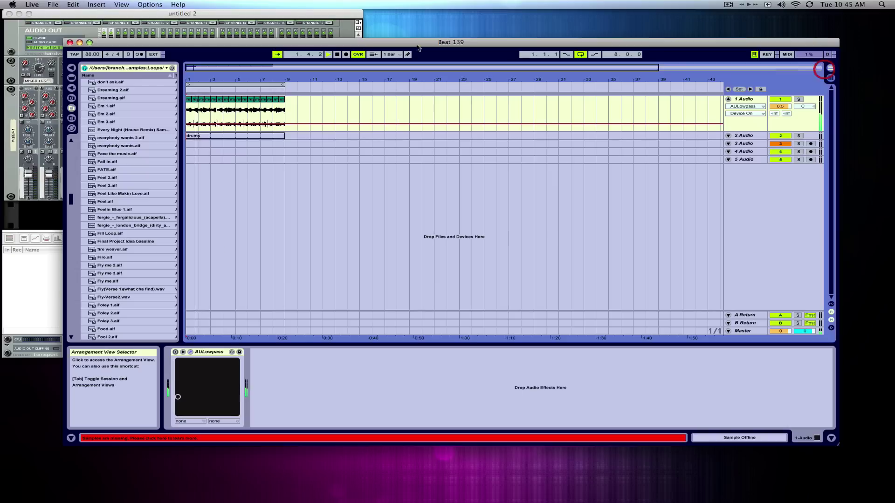
{"action": "left_click", "coordinate": [337, 54]}
{"action": "left_click", "coordinate": [337, 54]}
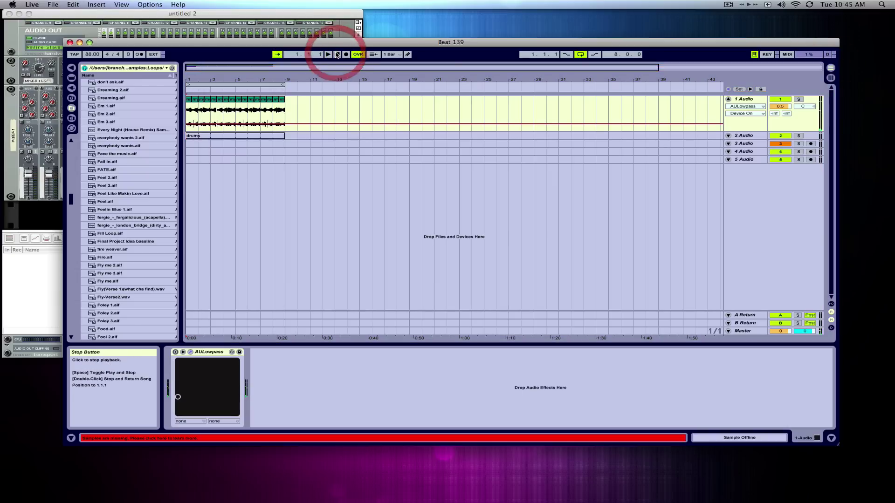
Open the missing files list and run an automatic search for the drums.wav sample
{"action": "left_click", "coordinate": [132, 442]}
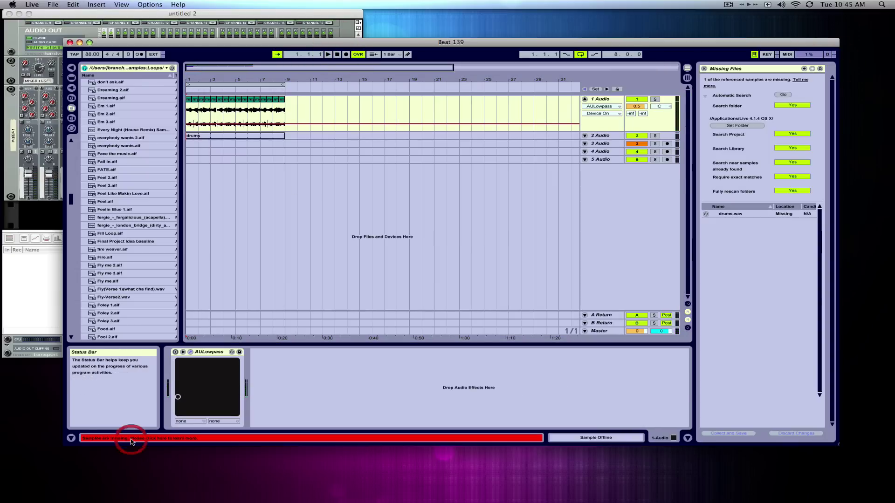
{"action": "left_click", "coordinate": [783, 95]}
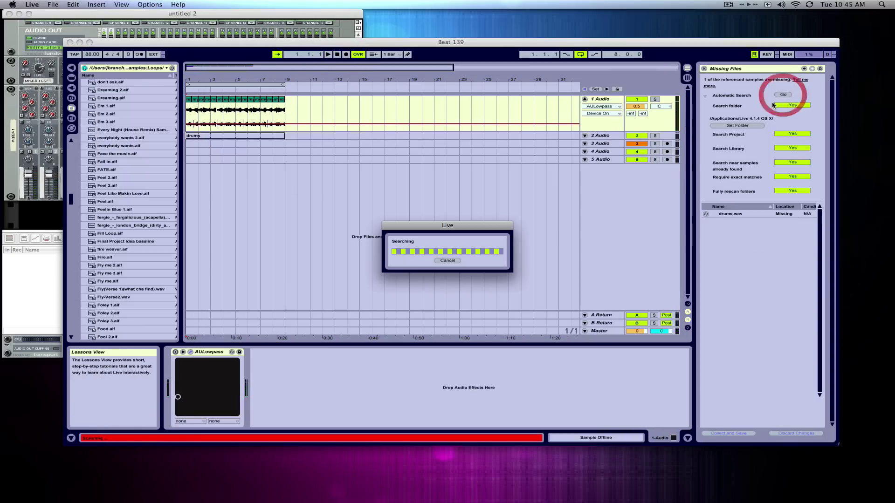
Open the Beat 139.rns song in Reason and acknowledge Live's message about the sample search
{"action": "left_click", "coordinate": [130, 13]}
{"action": "left_click", "coordinate": [63, 4]}
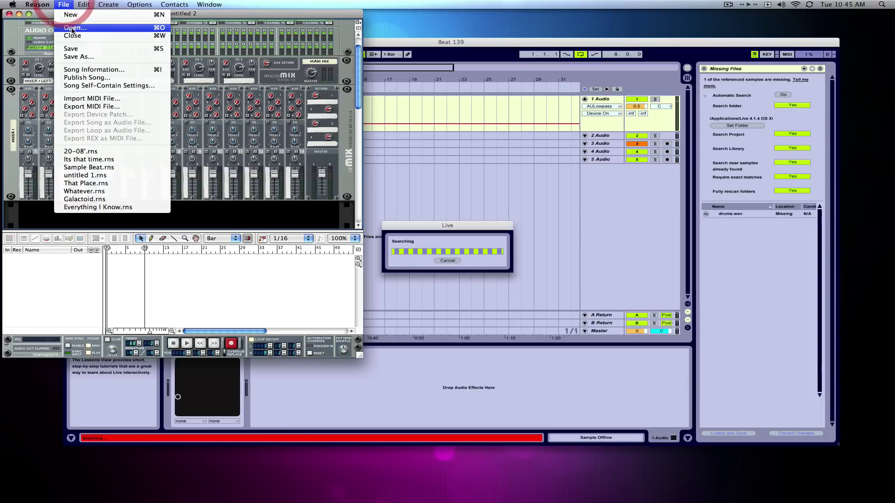
{"action": "left_click", "coordinate": [72, 29]}
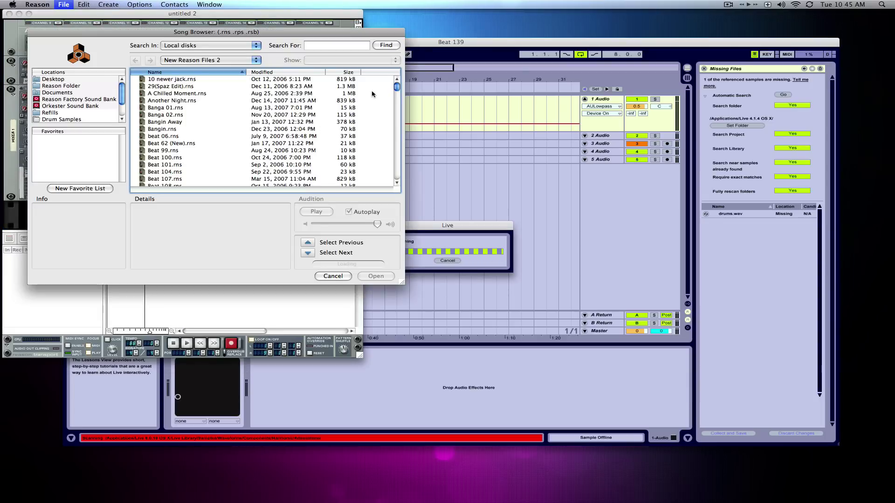
{"action": "left_click_drag", "start_coordinate": [396, 87], "coordinate": [394, 101]}
{"action": "left_click", "coordinate": [188, 164]}
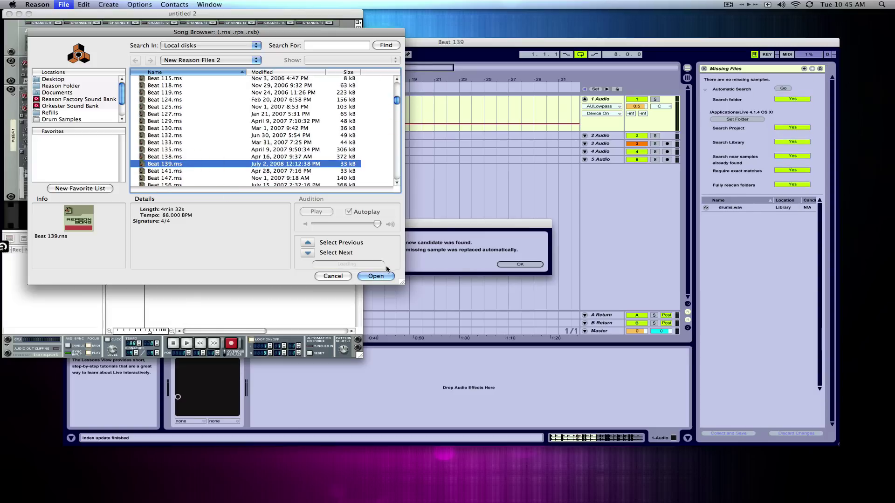
{"action": "left_click", "coordinate": [378, 276]}
{"action": "left_click", "coordinate": [521, 265]}
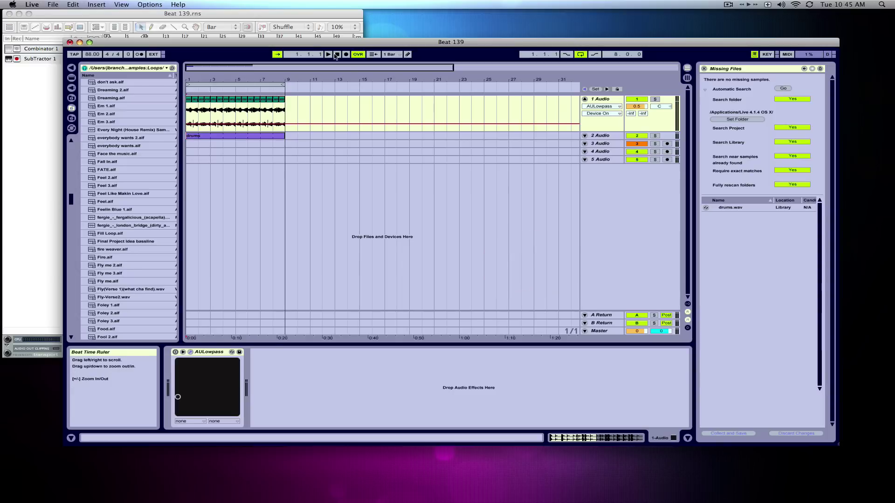
Move the Reason window slightly clear of the screen corner and start playback from Live
{"action": "left_click", "coordinate": [39, 125]}
{"action": "mouse_move", "coordinate": [68, 13]}
{"action": "left_mouse_down"}
{"action": "mouse_move", "coordinate": [64, 44]}
{"action": "mouse_move", "coordinate": [73, 30]}
{"action": "left_mouse_up"}
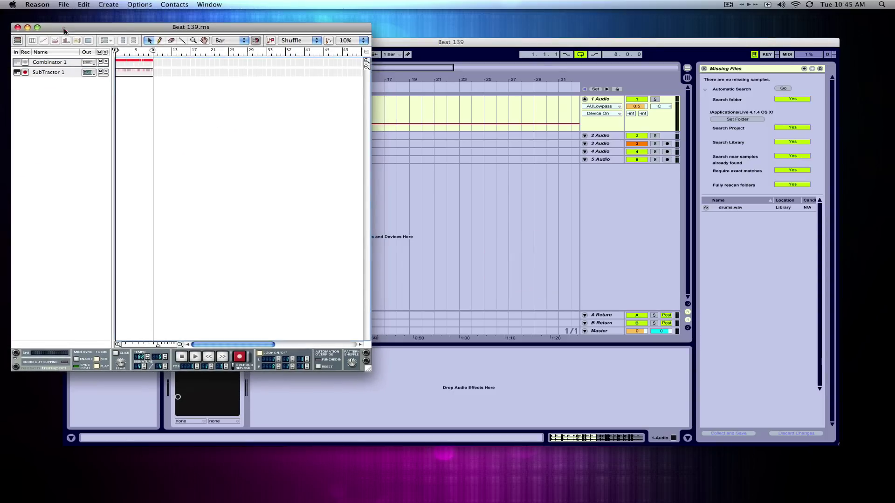
{"action": "left_click", "coordinate": [418, 208]}
{"action": "left_click", "coordinate": [328, 54]}
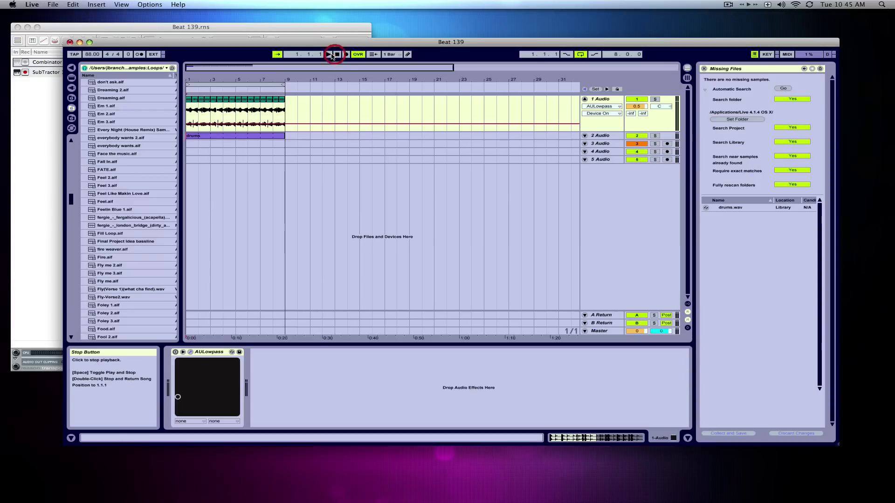
Switch to Reason, return its sequencer to the arrange view and examine the rack's mixer and SubTractor during playback
{"action": "left_click", "coordinate": [48, 112]}
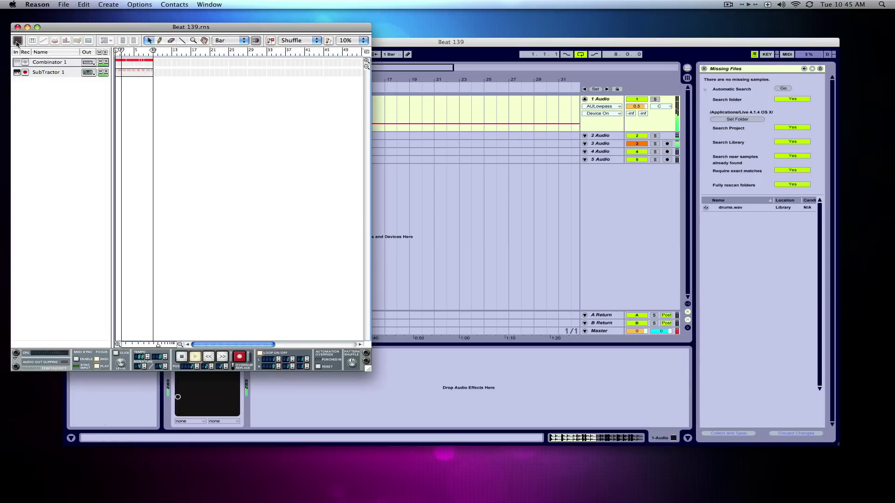
{"action": "left_click", "coordinate": [17, 41]}
{"action": "left_click", "coordinate": [365, 51]}
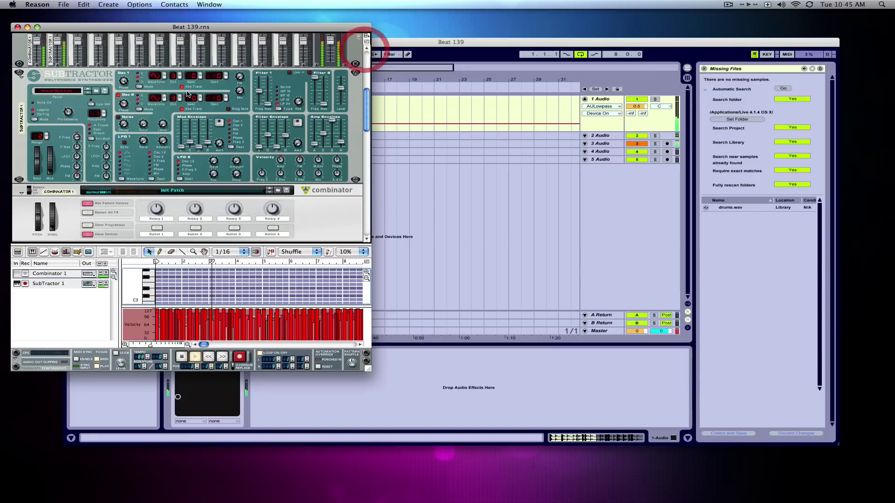
{"action": "left_click", "coordinate": [17, 253]}
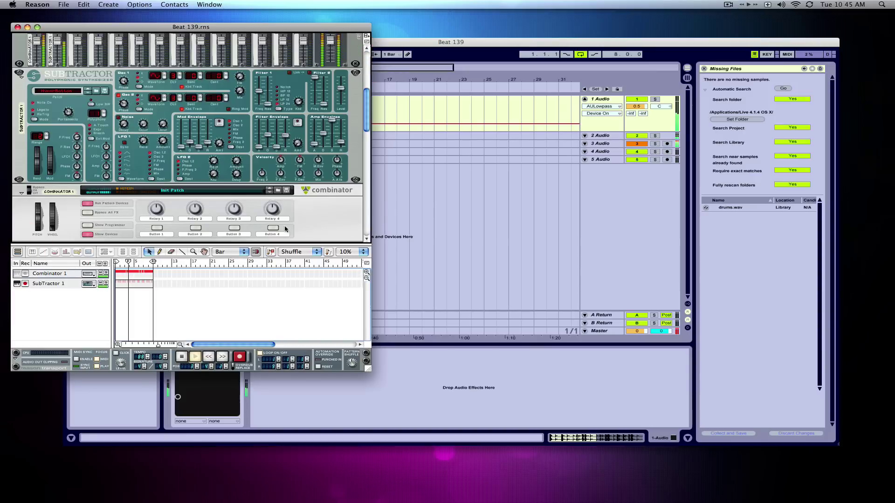
{"action": "left_click_drag", "start_coordinate": [368, 113], "coordinate": [354, 92]}
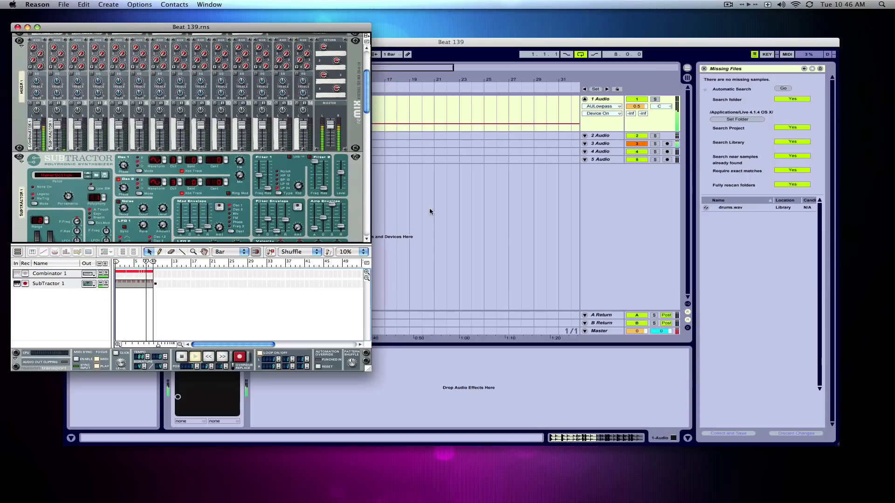
Switch to Live, zoom in on the my love and drums clips in the arrangement, and turn Follow back on
{"action": "left_click", "coordinate": [449, 205]}
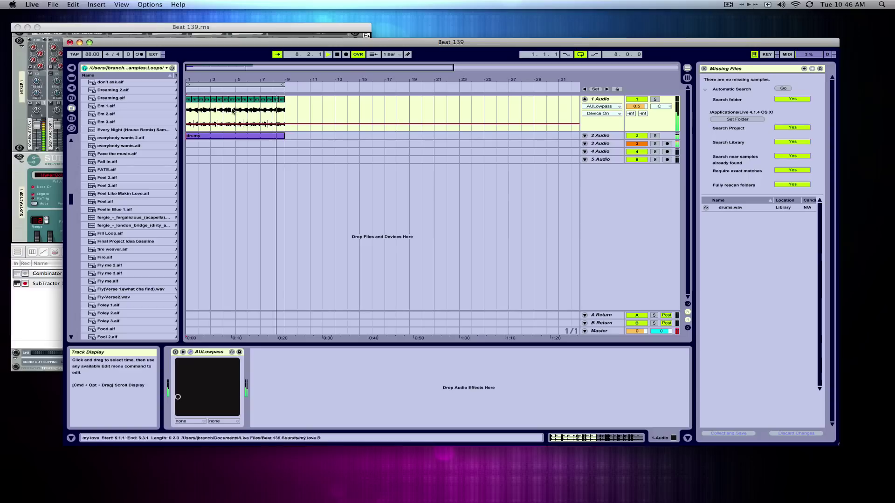
{"action": "left_click_drag", "start_coordinate": [202, 68], "coordinate": [202, 78]}
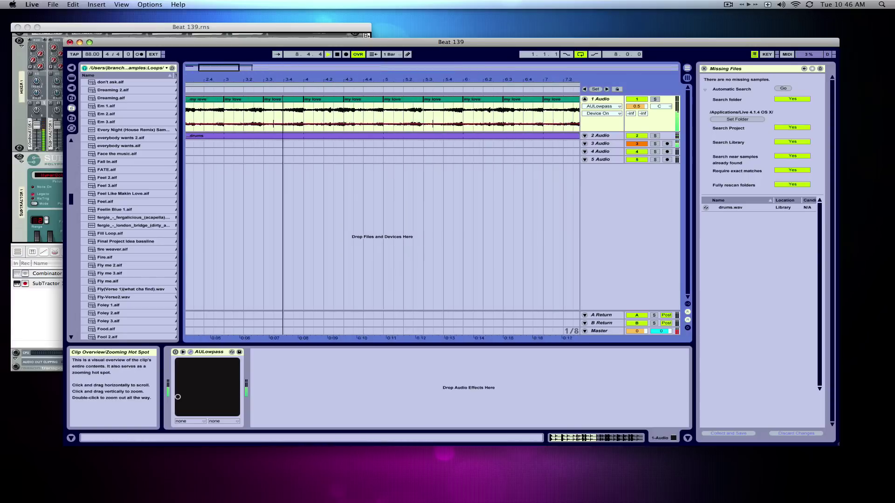
{"action": "left_click", "coordinate": [275, 54]}
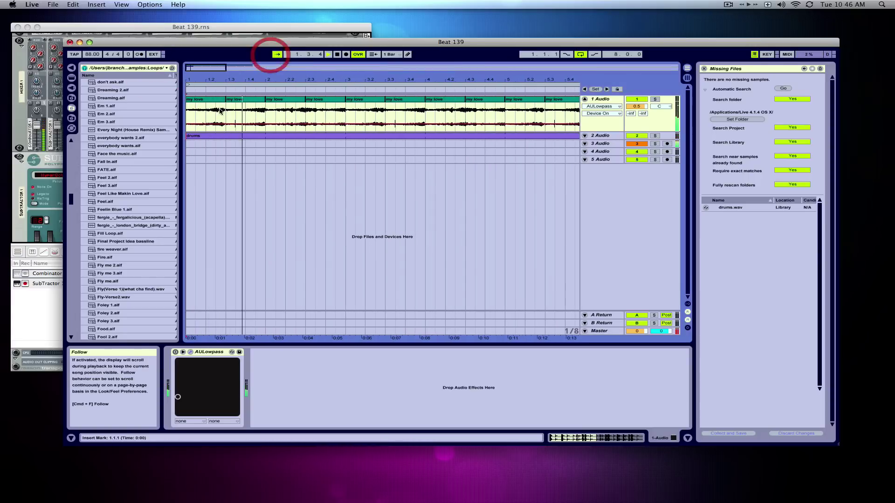
Examine Live's Session View routing and Reason's playing sequencer, and return to Live's Arrangement View
{"action": "left_click", "coordinate": [687, 80]}
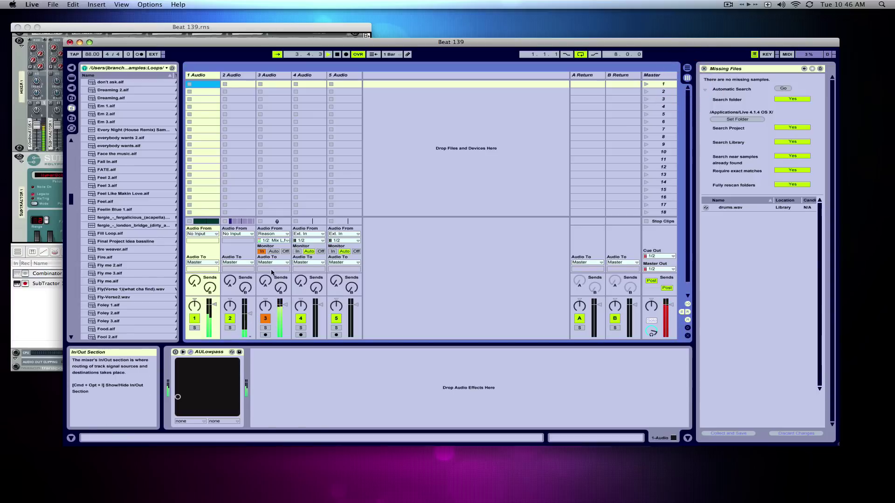
{"action": "left_click", "coordinate": [44, 303]}
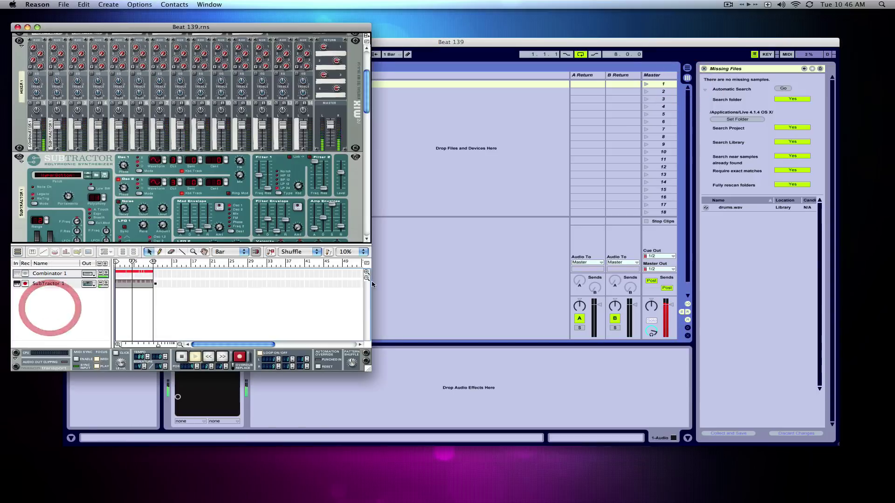
{"action": "left_click", "coordinate": [477, 262]}
{"action": "left_click", "coordinate": [686, 68]}
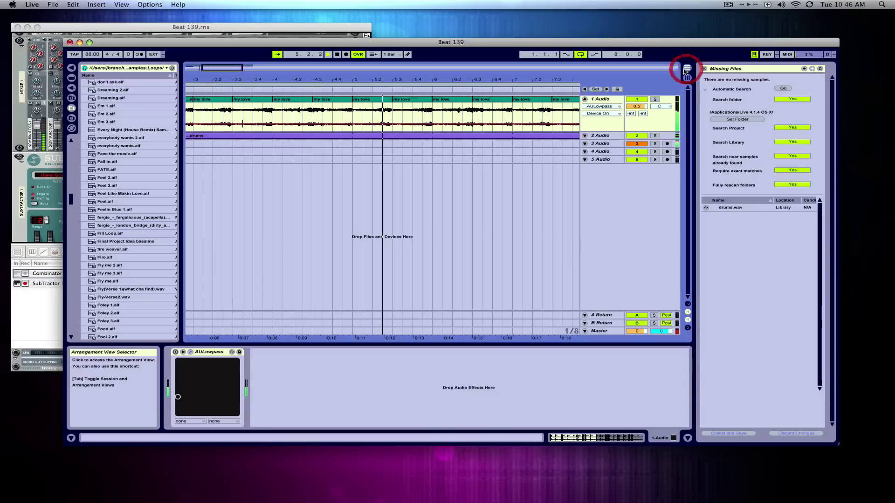